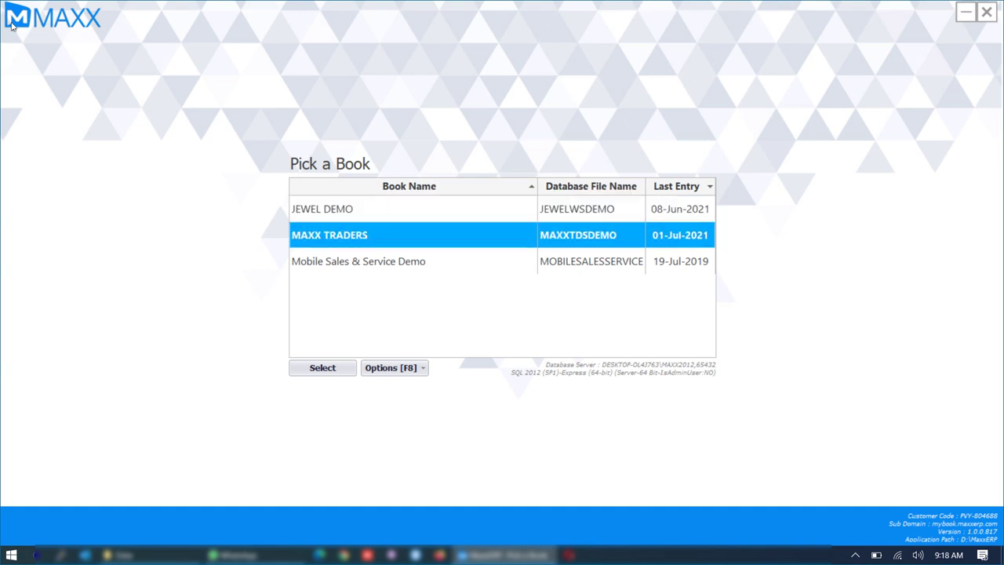
- Open the MAXX TRADERS book and log in with the administrator user name and password
key(Return)
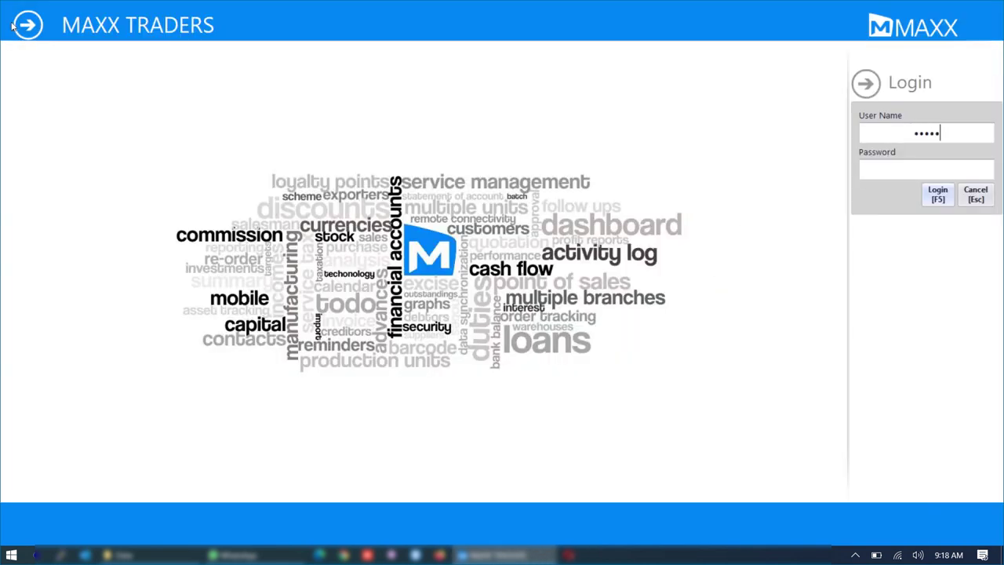
key(Return)
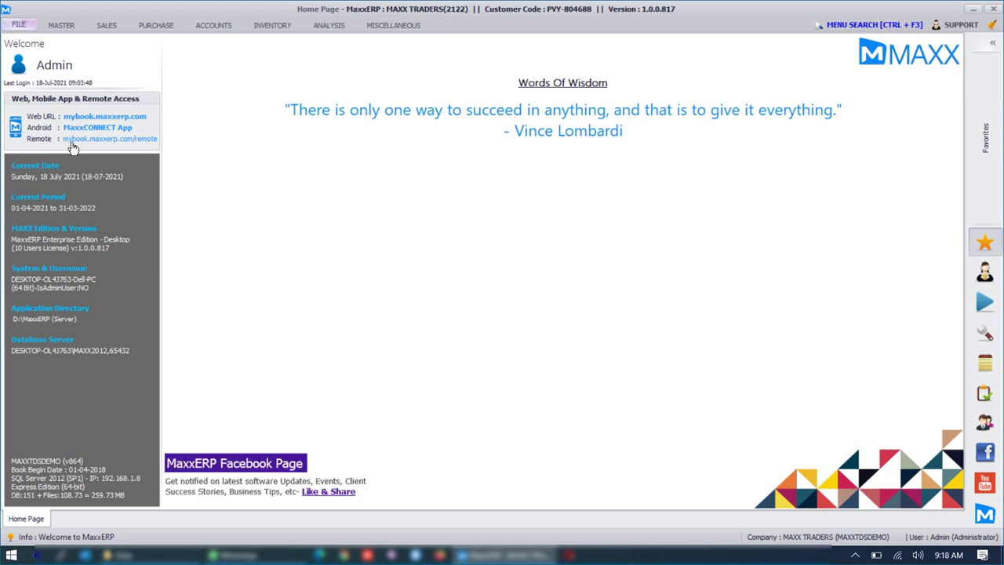
click(26, 29)
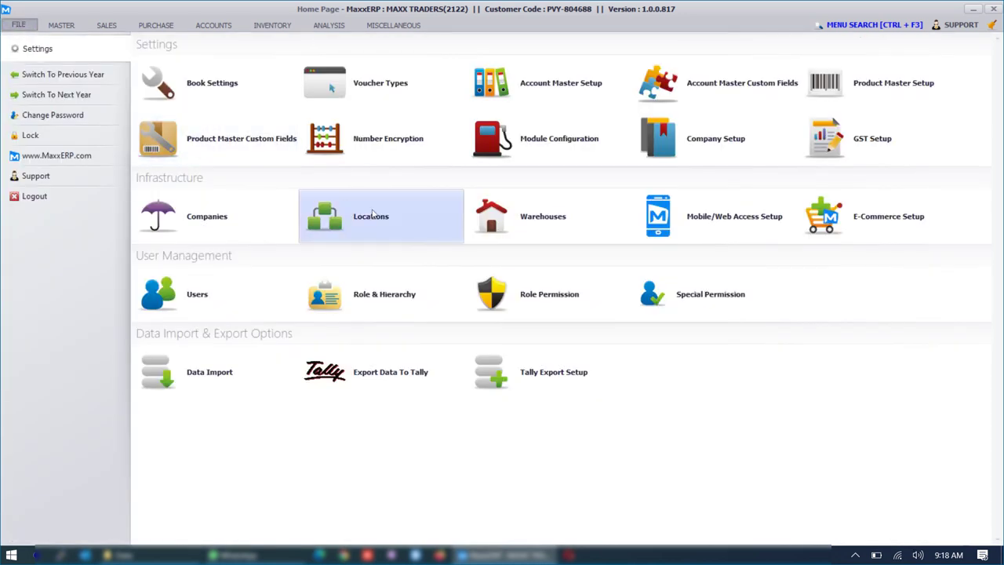
click(724, 225)
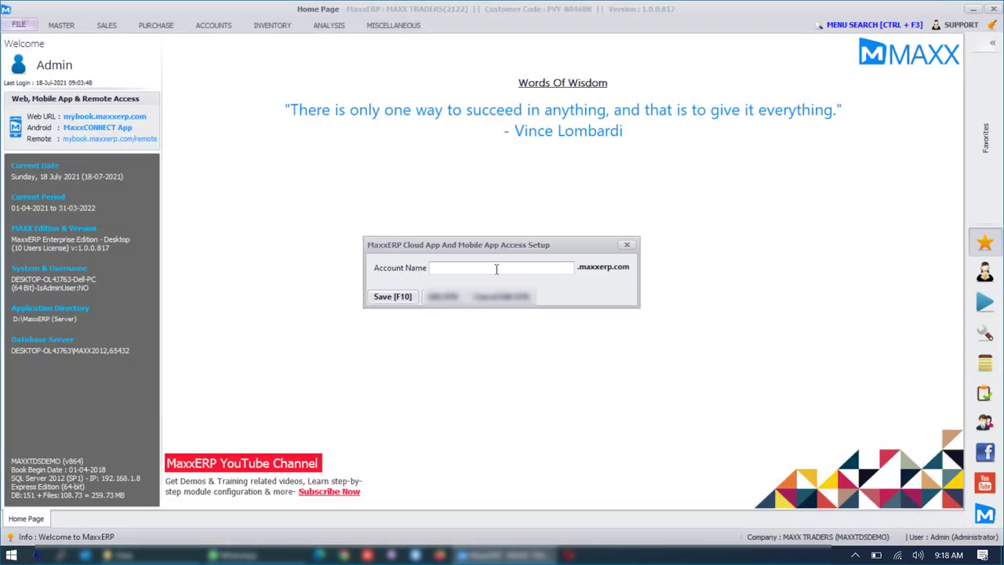
click(626, 246)
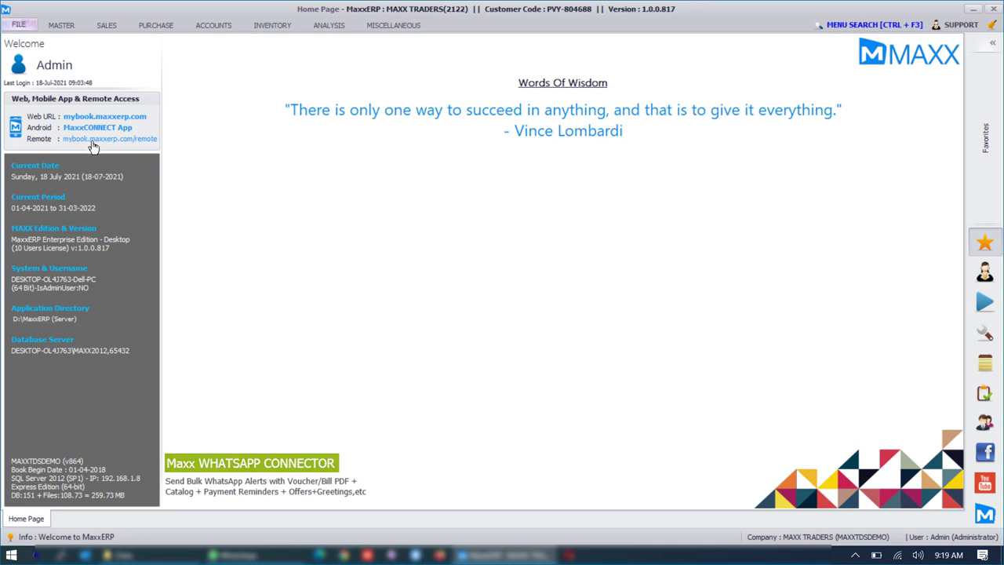
click(856, 556)
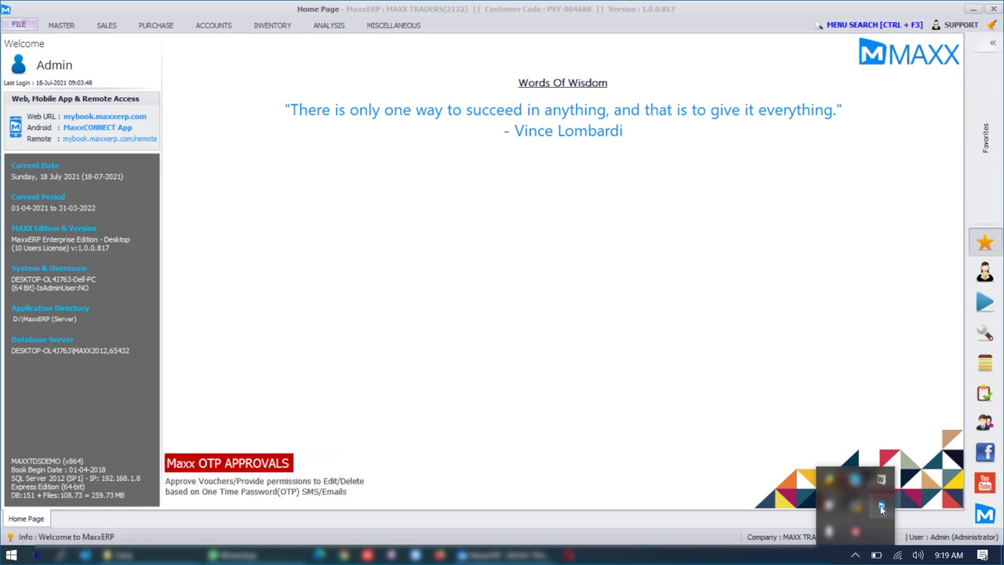
click(666, 346)
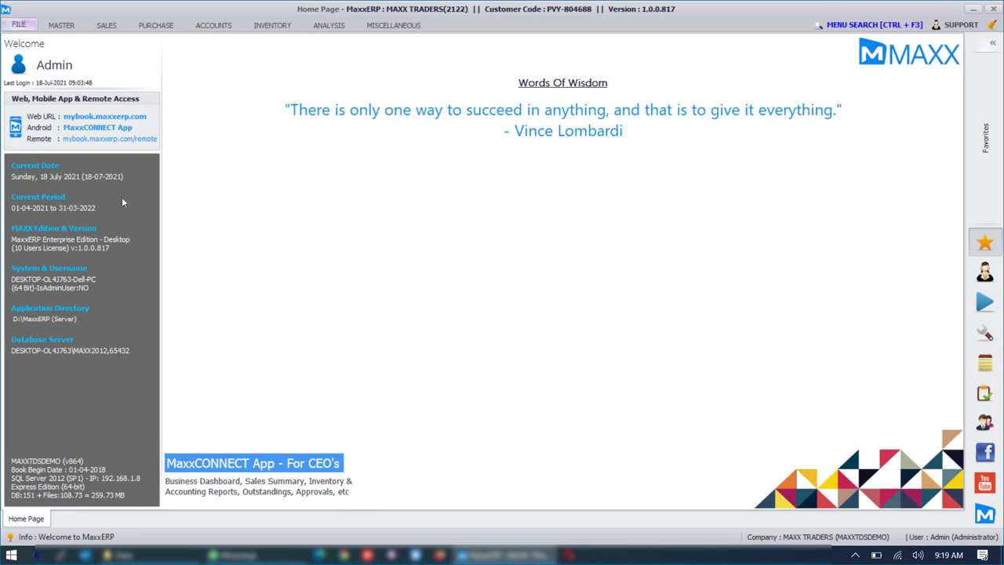
- In Chrome, sign in to the remote server with the user's credentials and run Maxx
click(340, 555)
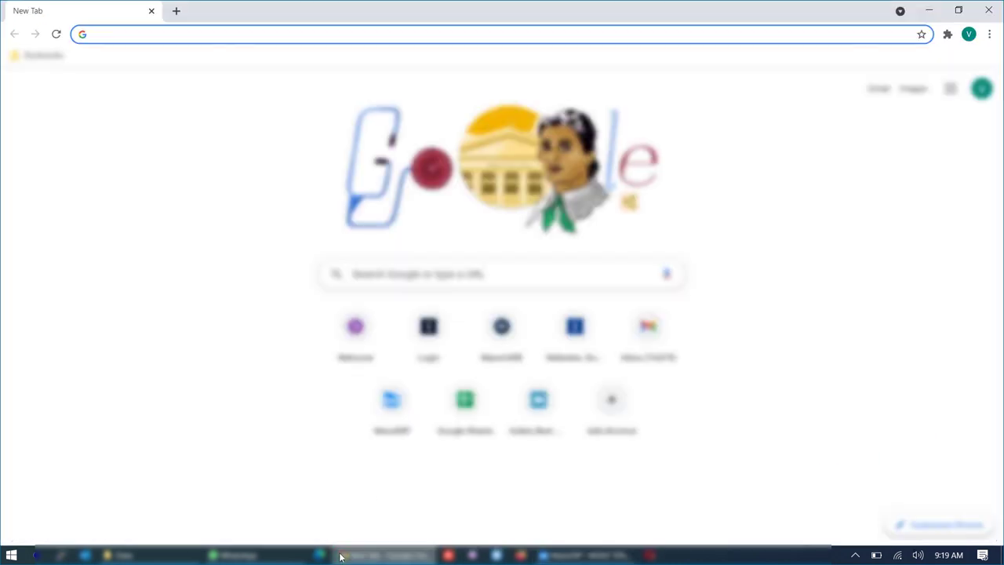
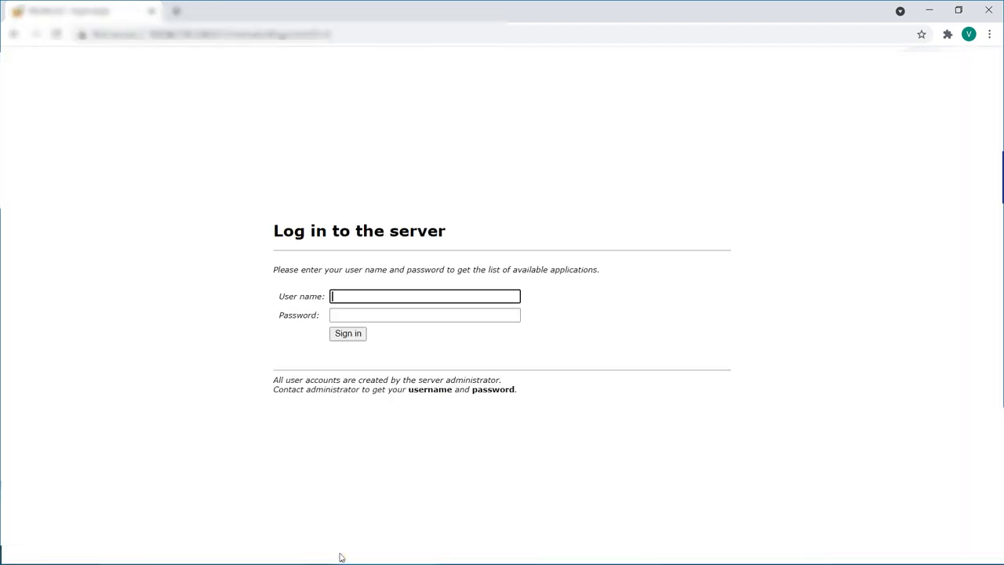
key(Tab)
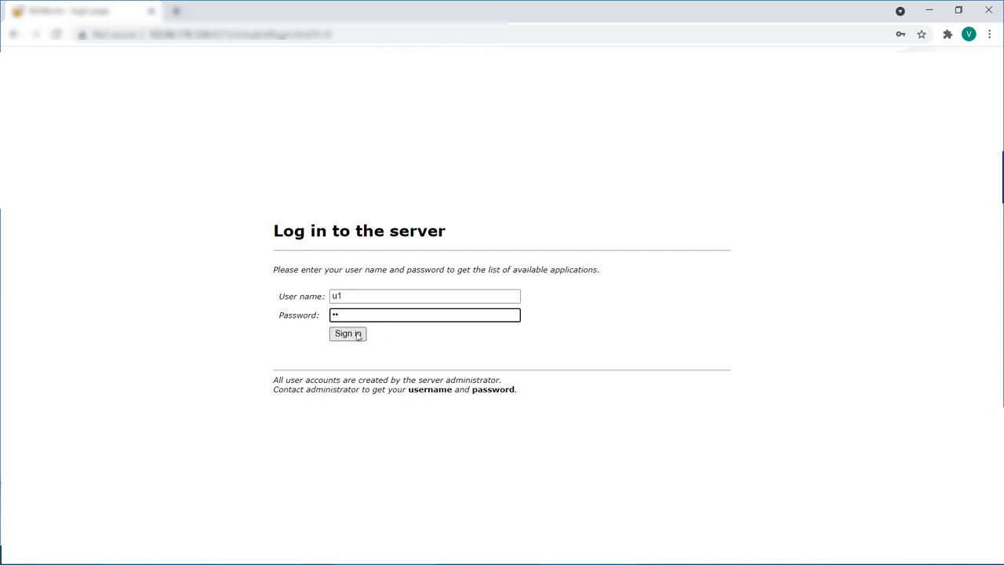
click(358, 335)
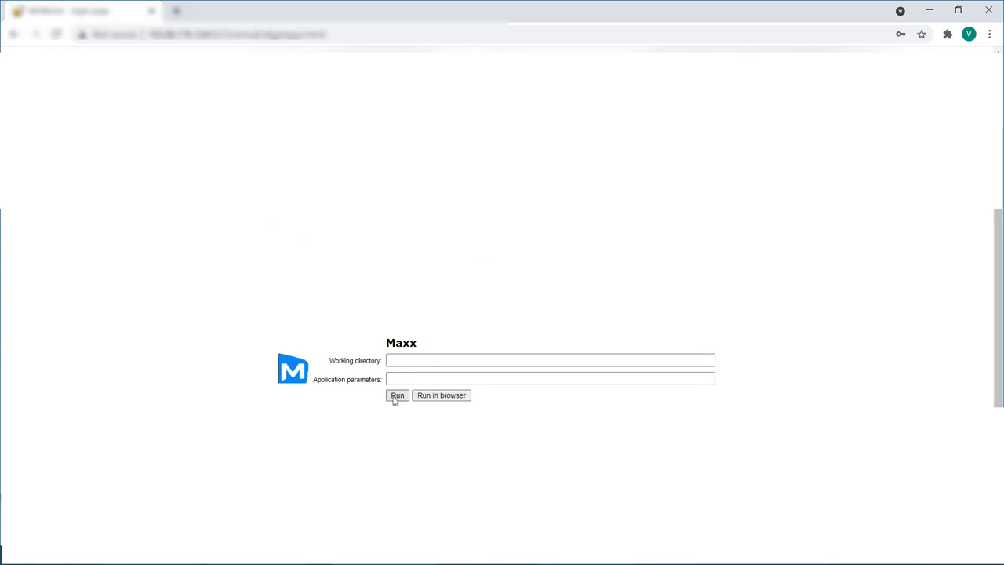
click(398, 396)
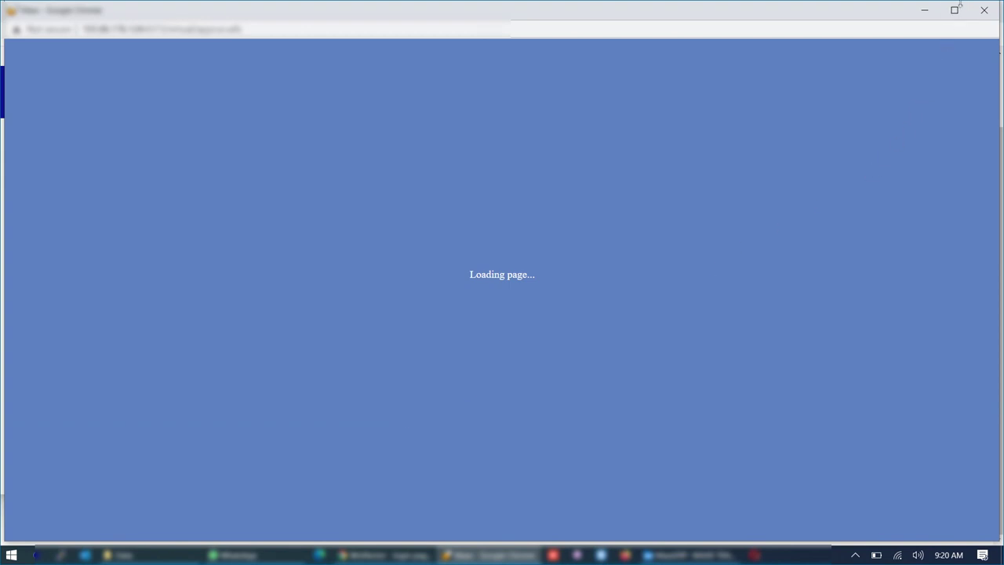
- Maximize the remote session, open MAXX TRADERS, and log in with the admin user name and password
click(956, 10)
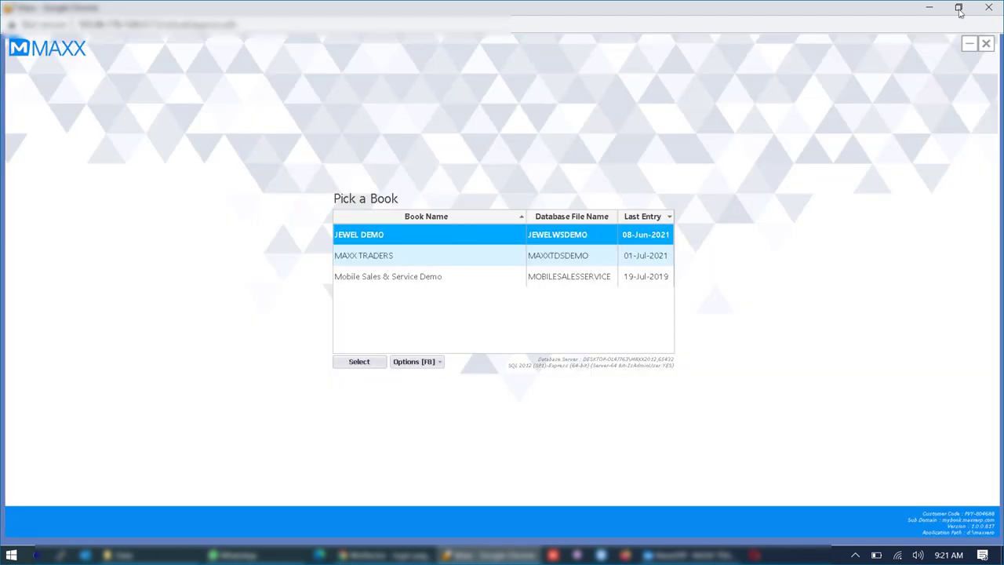
key(Down)
key(Down)
key(Up)
key(Return)
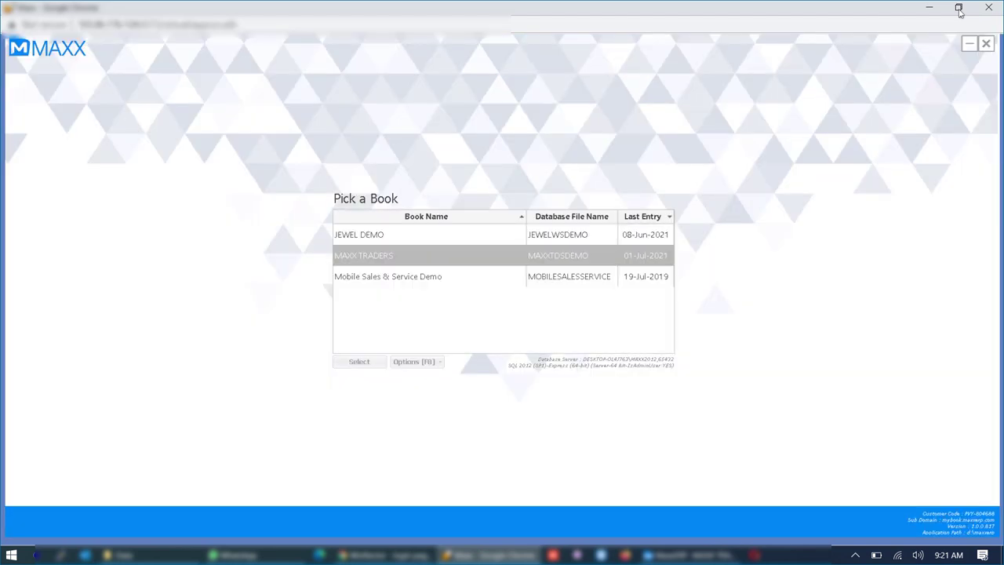
key(Tab)
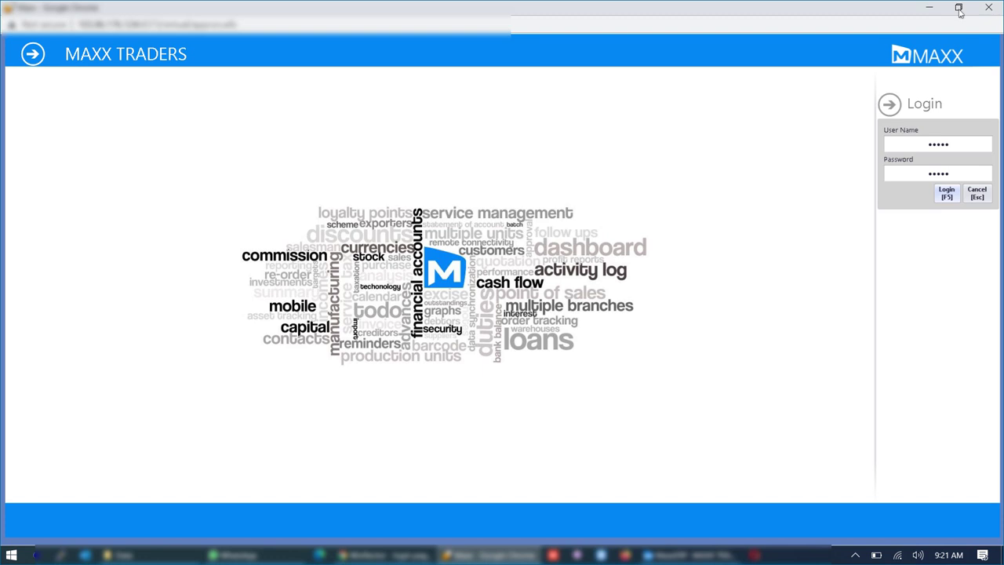
key(Return)
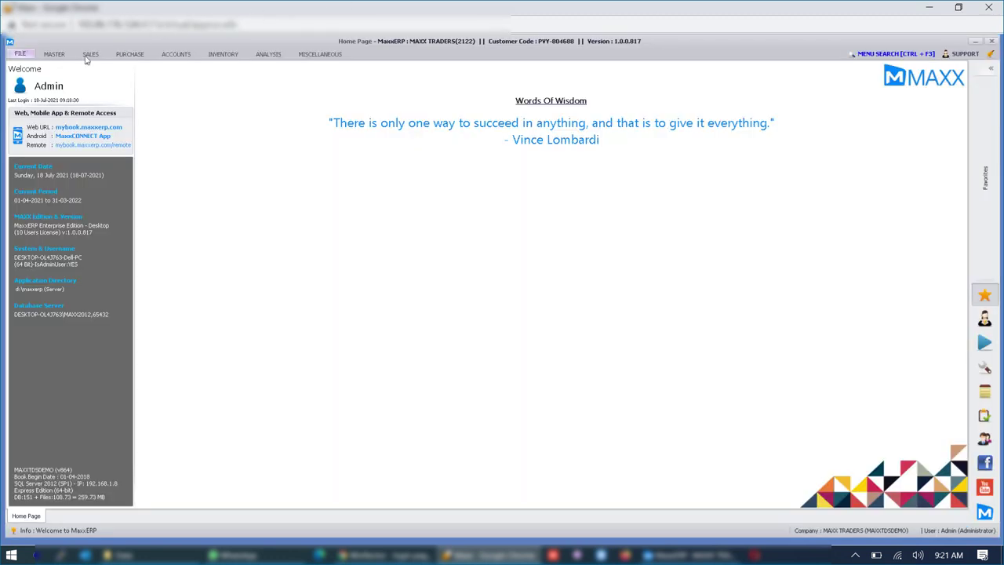
- Open the Sales invoice entry and bring up the previous invoice, number 18
click(90, 57)
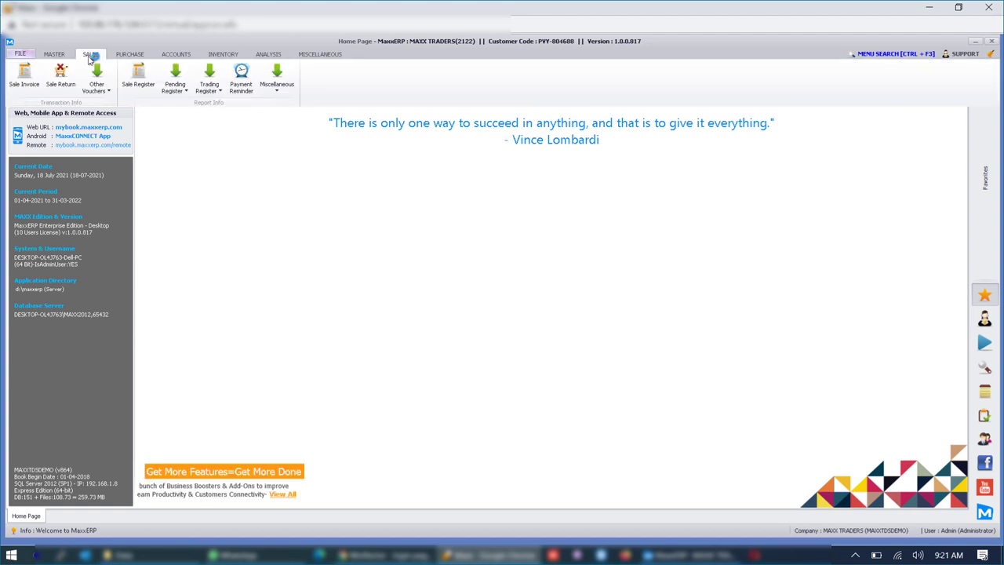
click(35, 79)
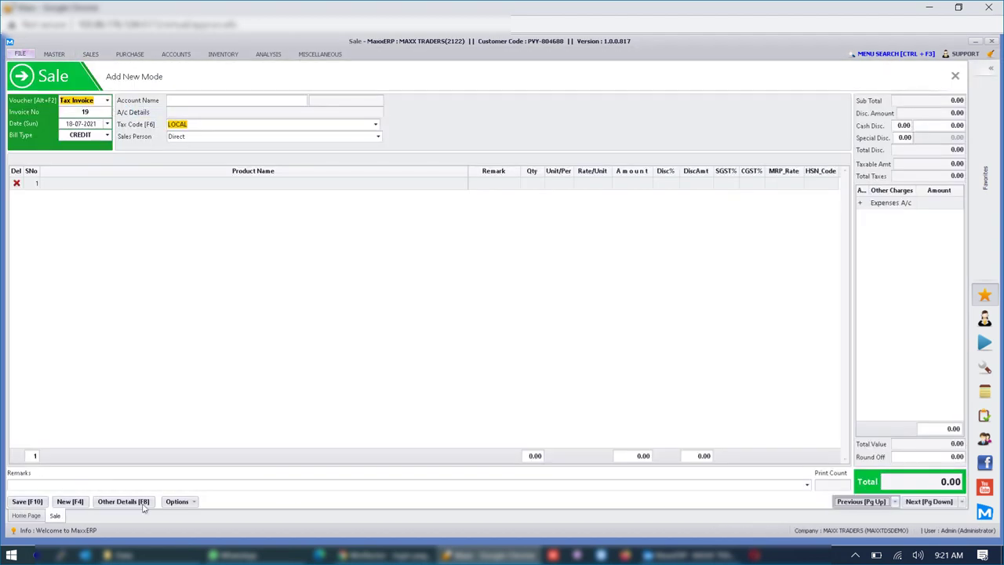
click(68, 502)
key(Page_Up)
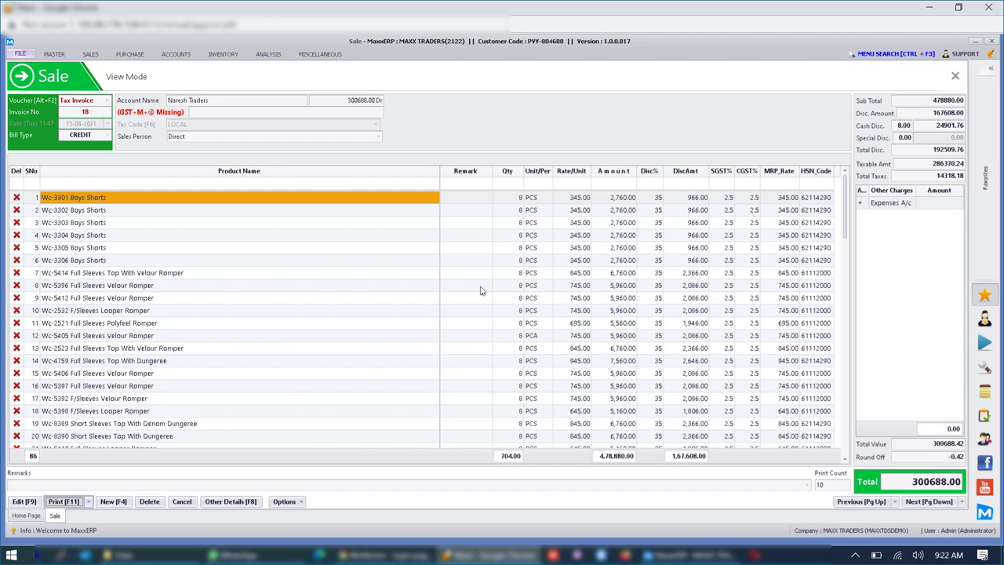
- Preview invoice 018/2021-22 from its print options
key(F11)
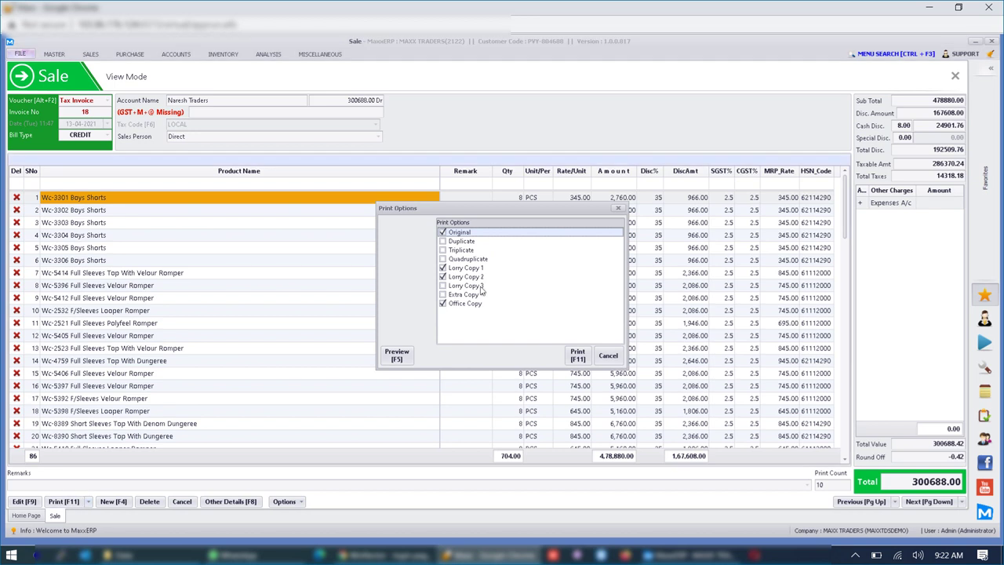
click(401, 359)
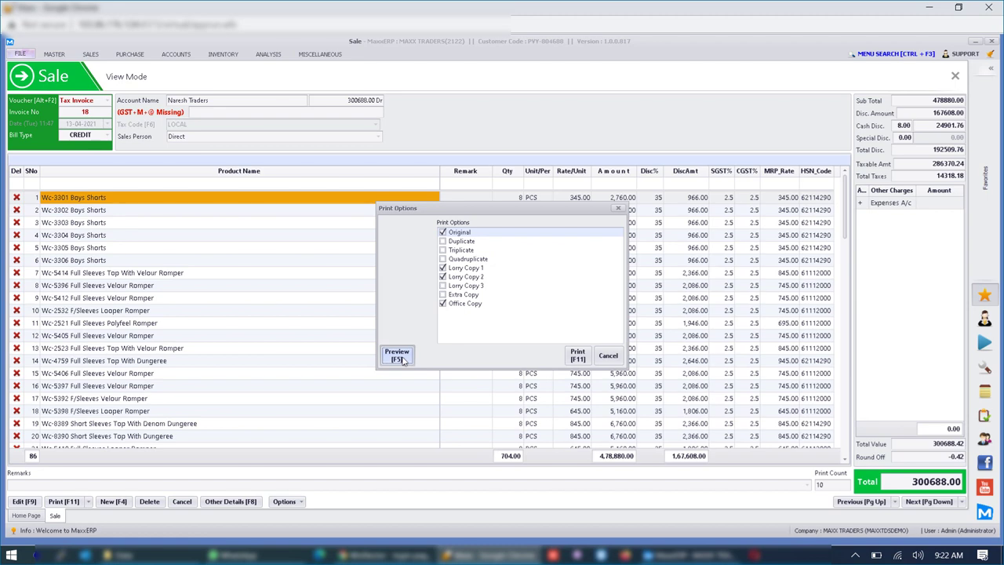
click(398, 355)
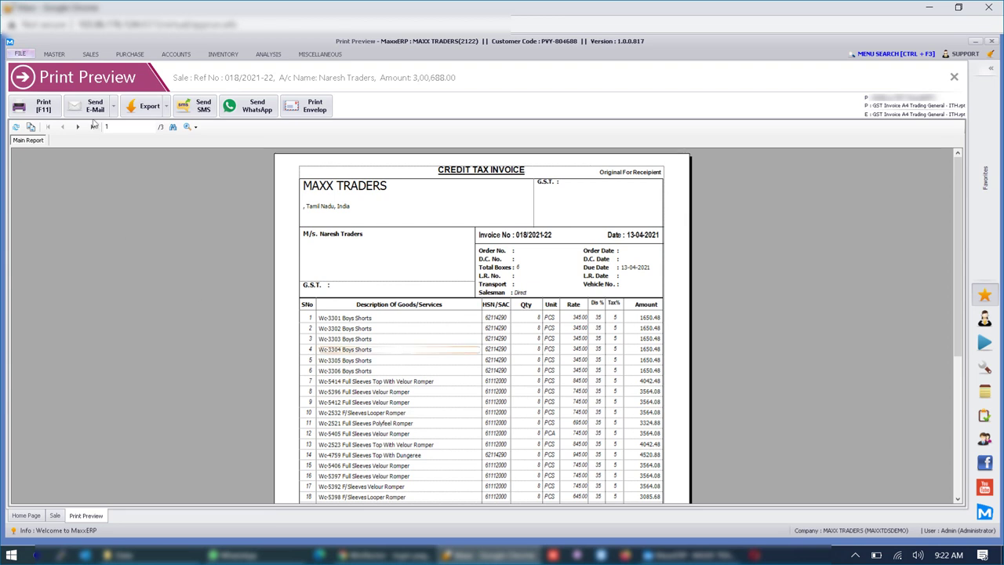
- Print the invoice and acknowledge the prepared file so it opens locally
click(44, 106)
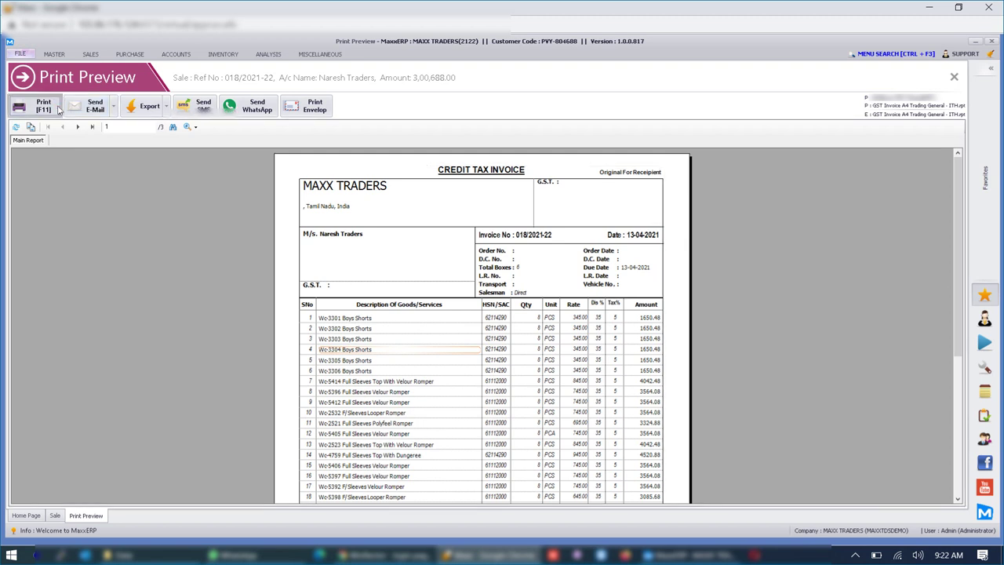
click(147, 250)
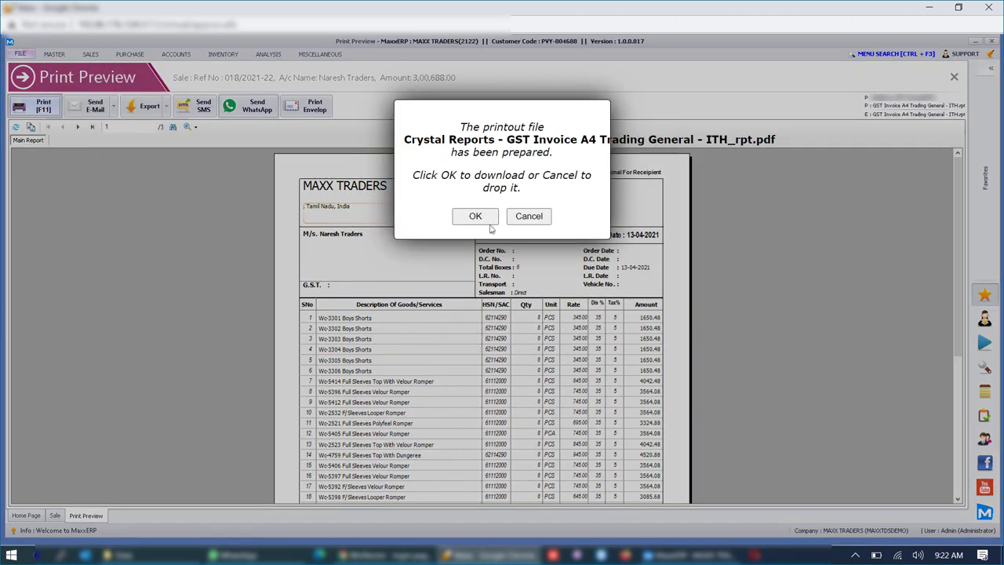
click(491, 221)
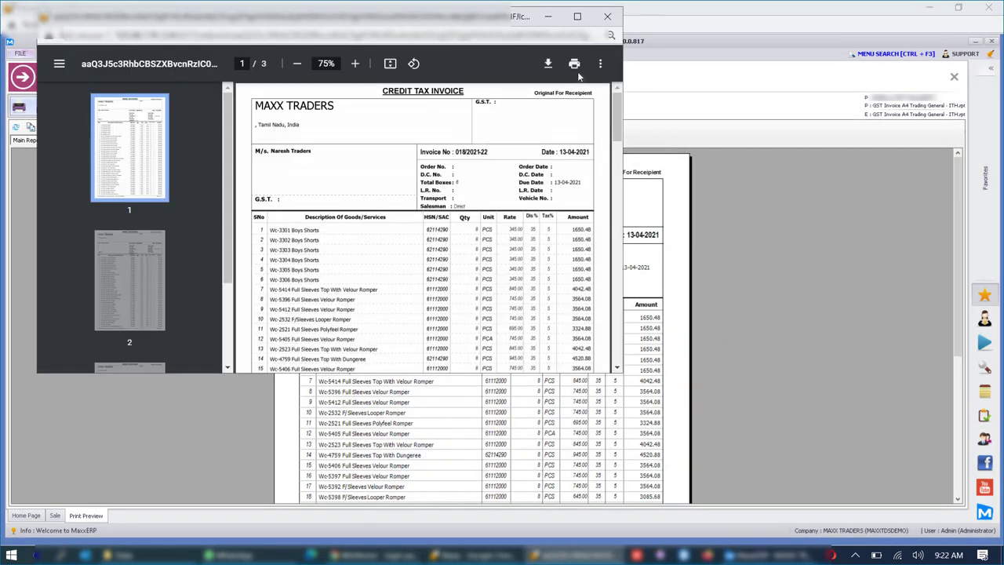
- Check the local print destination is Save as PDF, then close the print settings
click(574, 65)
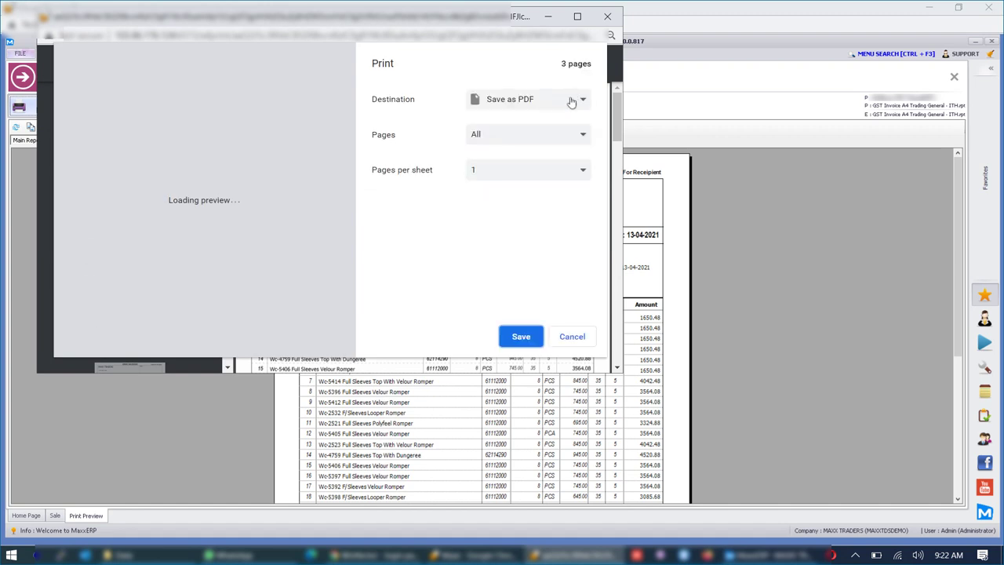
click(572, 102)
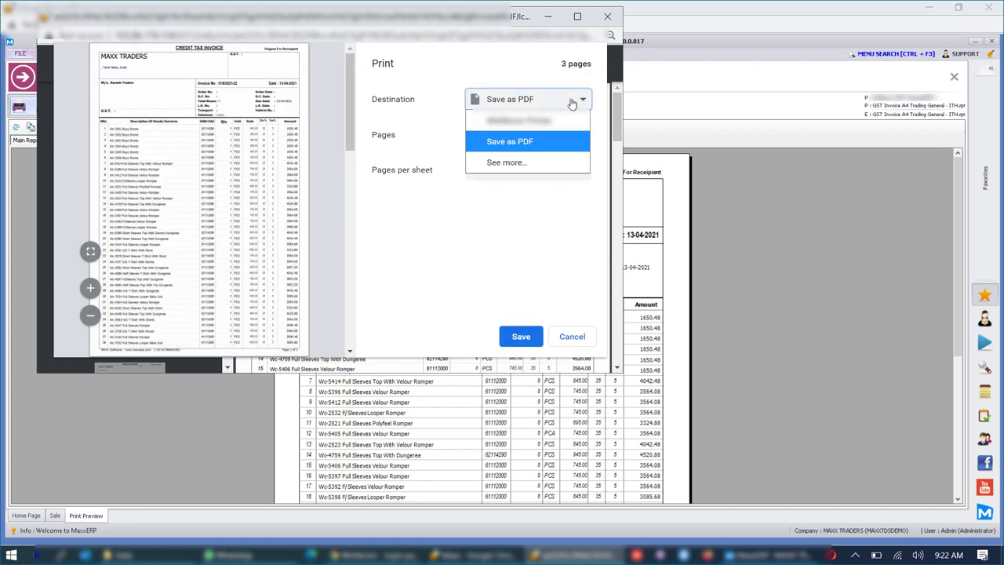
click(555, 59)
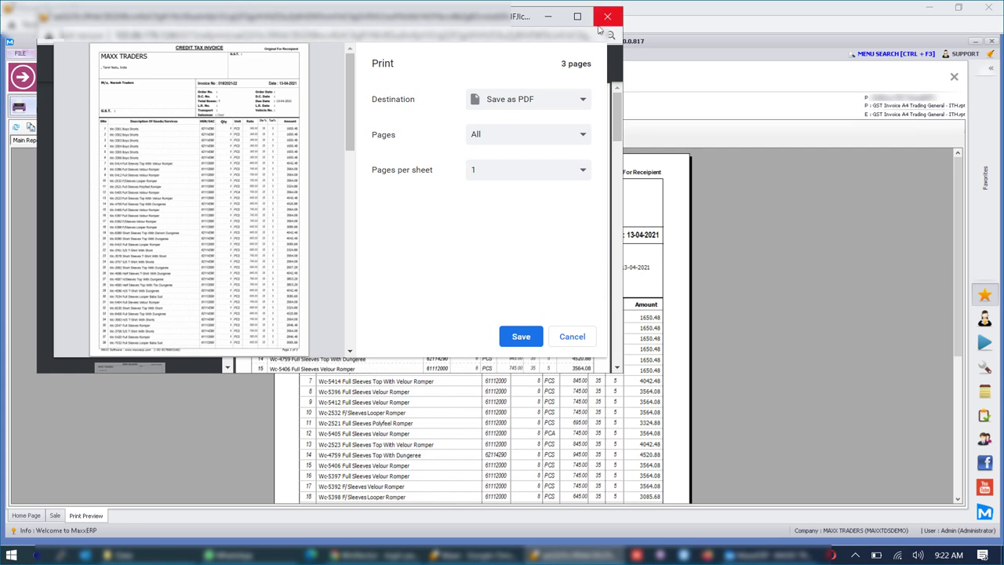
scroll(349, 109, down, 1)
scroll(350, 110, up, 1)
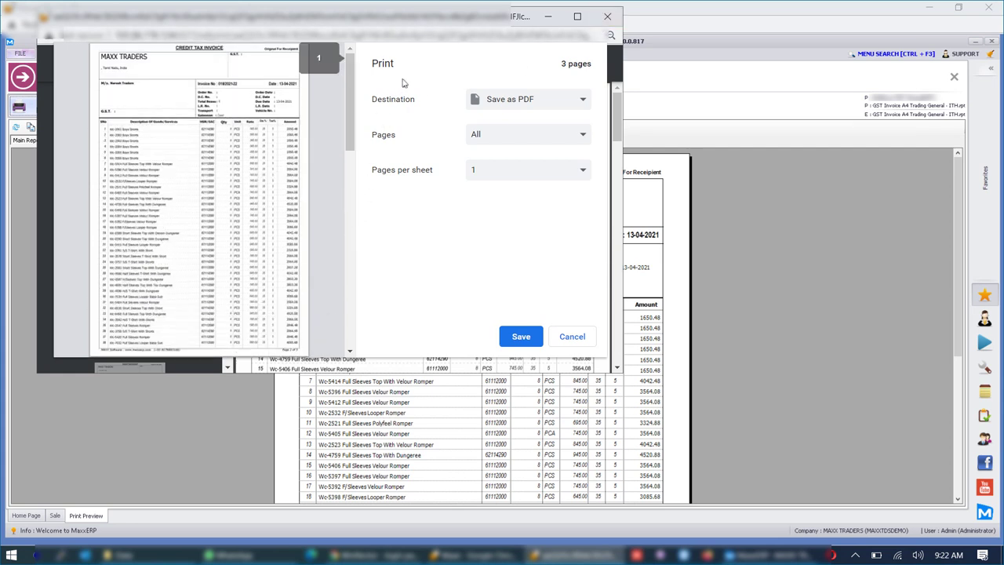
click(607, 15)
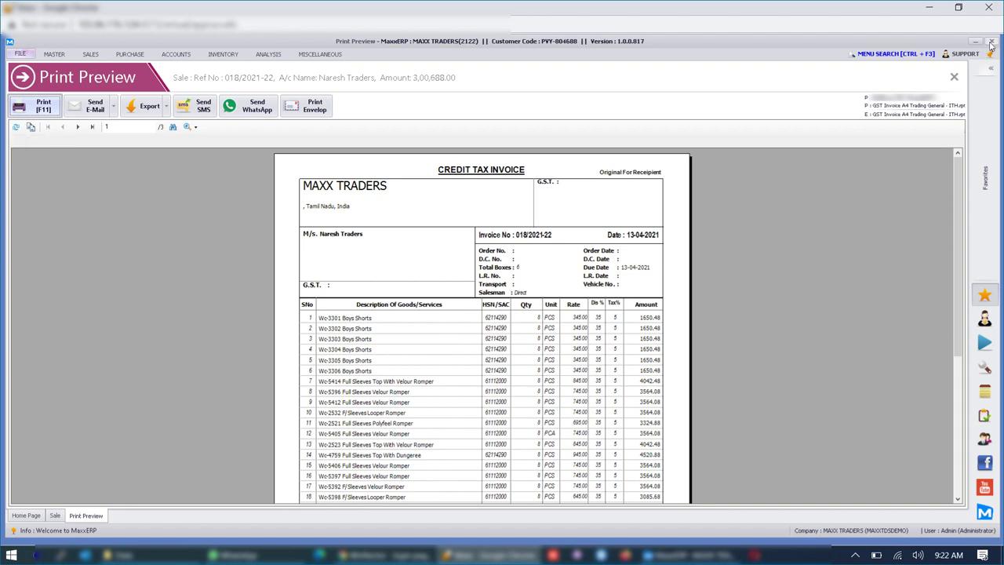
- Close Print Preview, the login screen and Pick a Book, and confirm quitting Maxx
click(991, 43)
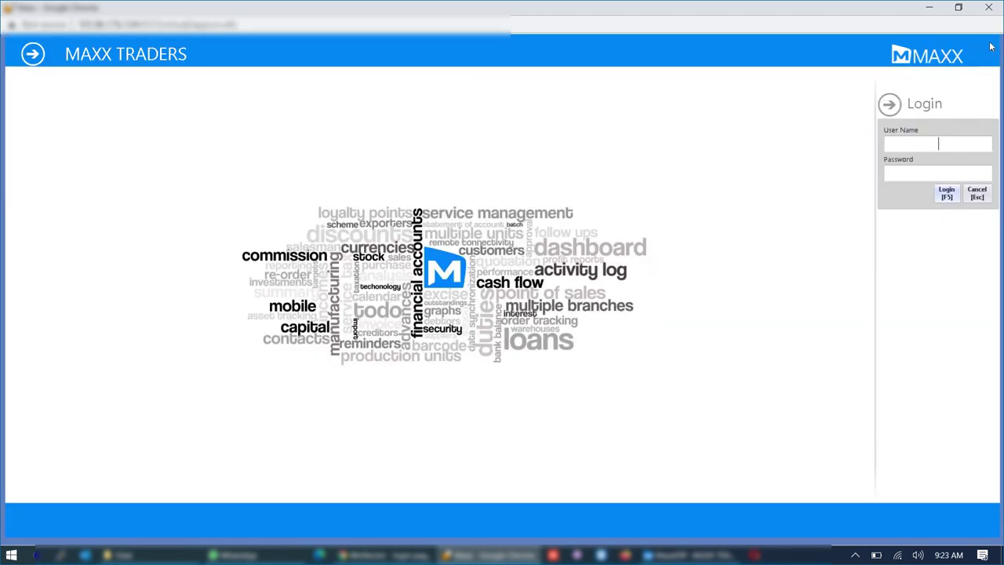
click(990, 47)
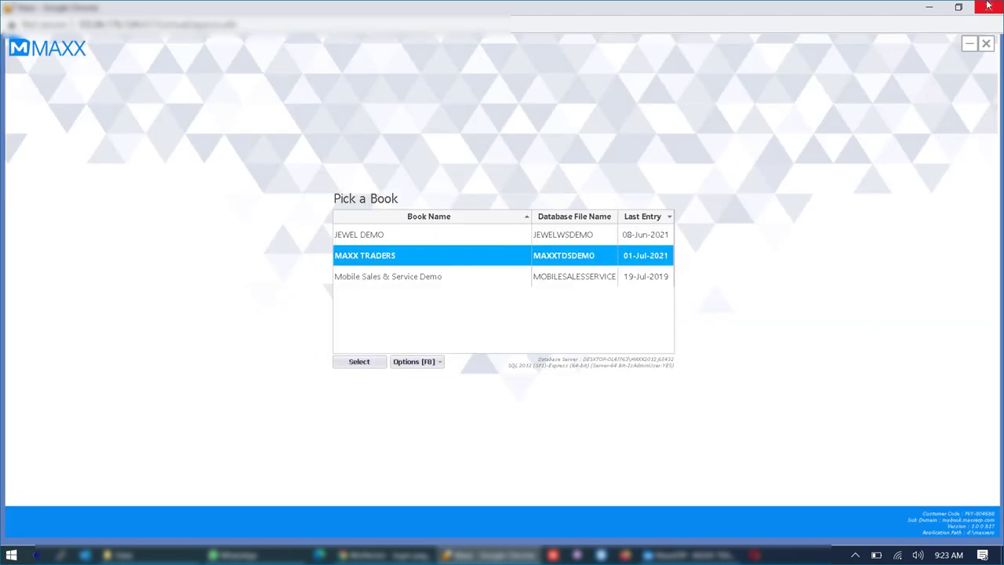
click(986, 45)
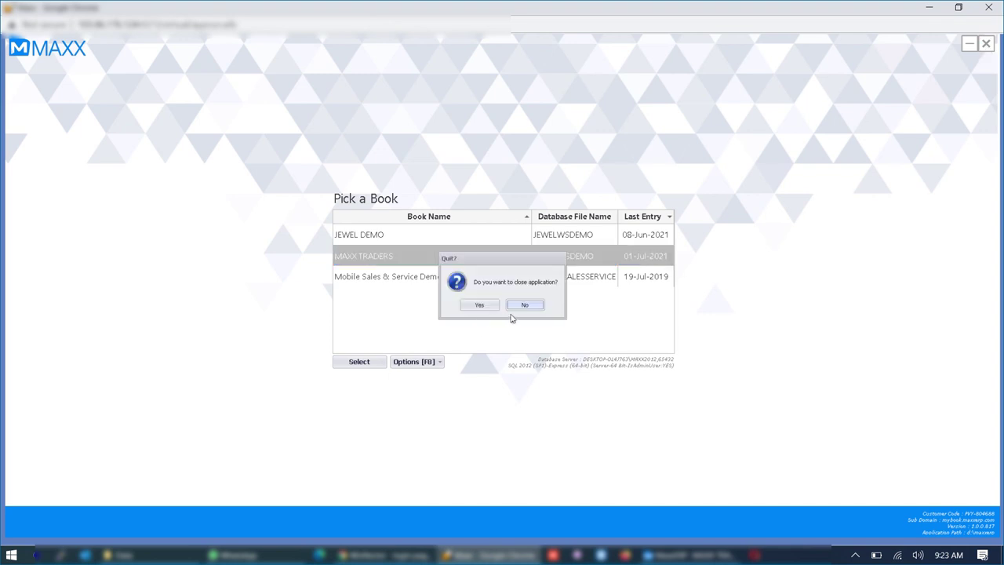
click(493, 309)
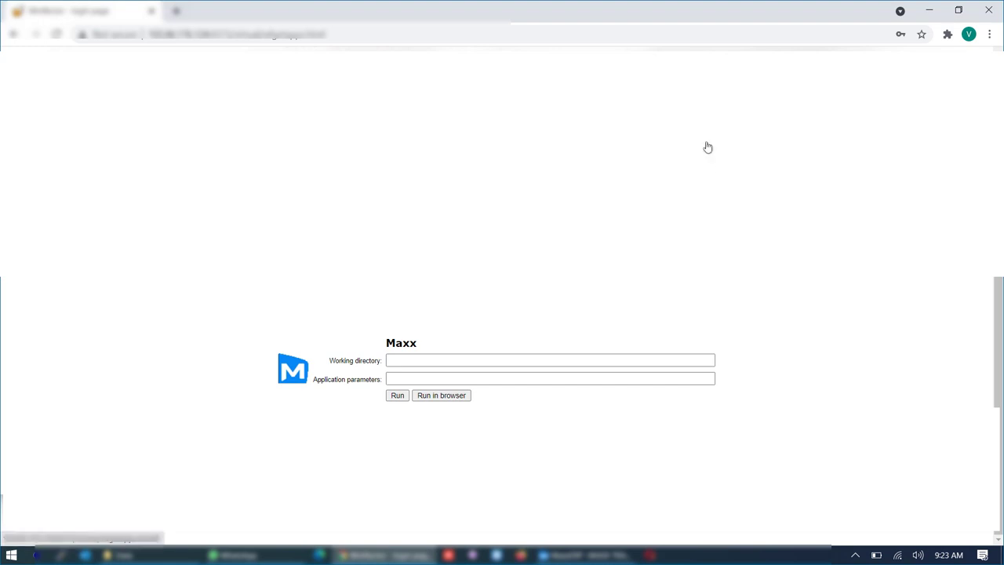
- Minimize Chrome and show the Windows desktop with Win+D
click(926, 11)
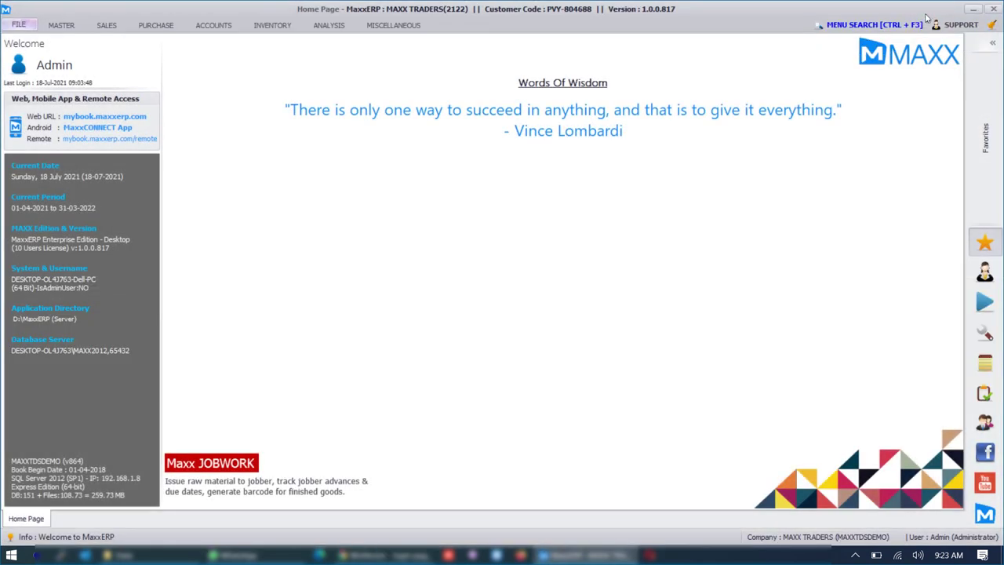
key(super+d)
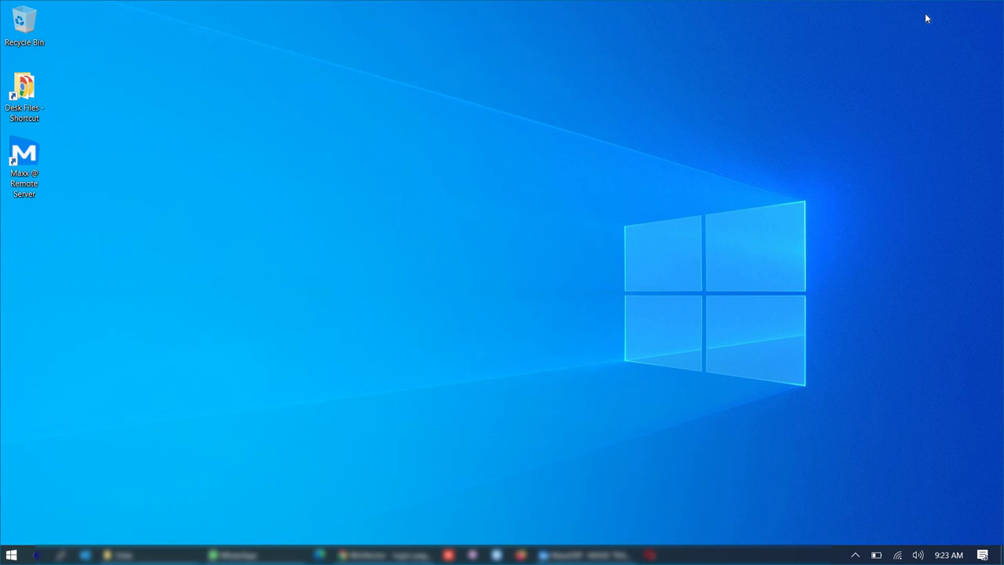
- Launch Maxx Remote Server from the desktop icon, open MAXX TRADERS, and log in with F5
double_click(23, 156)
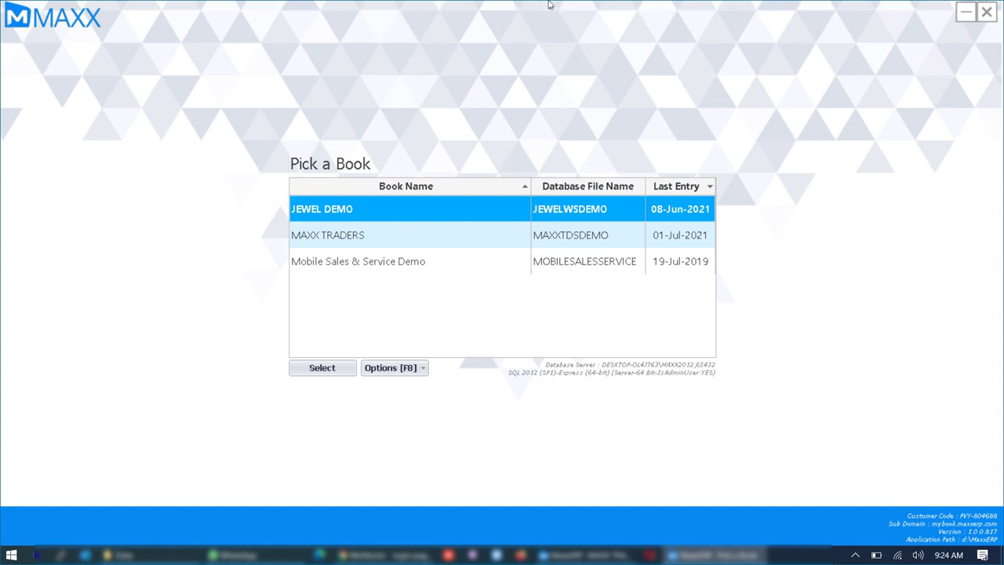
click(617, 240)
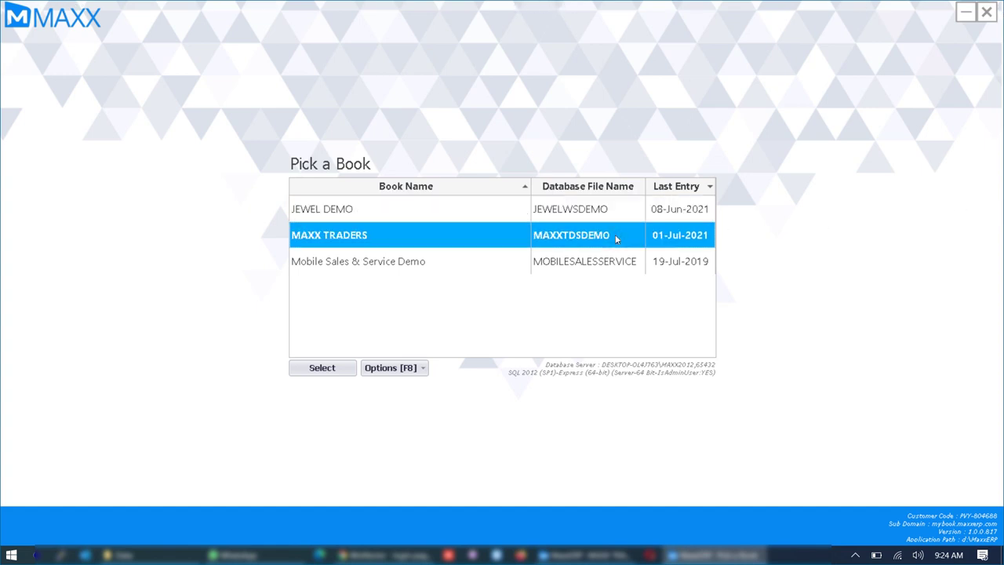
double_click(617, 239)
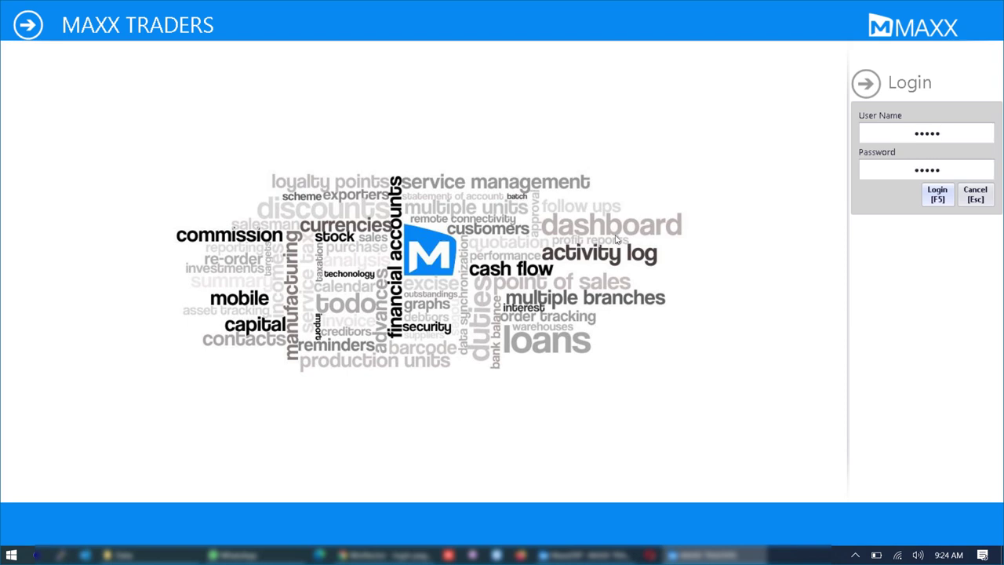
key(F5)
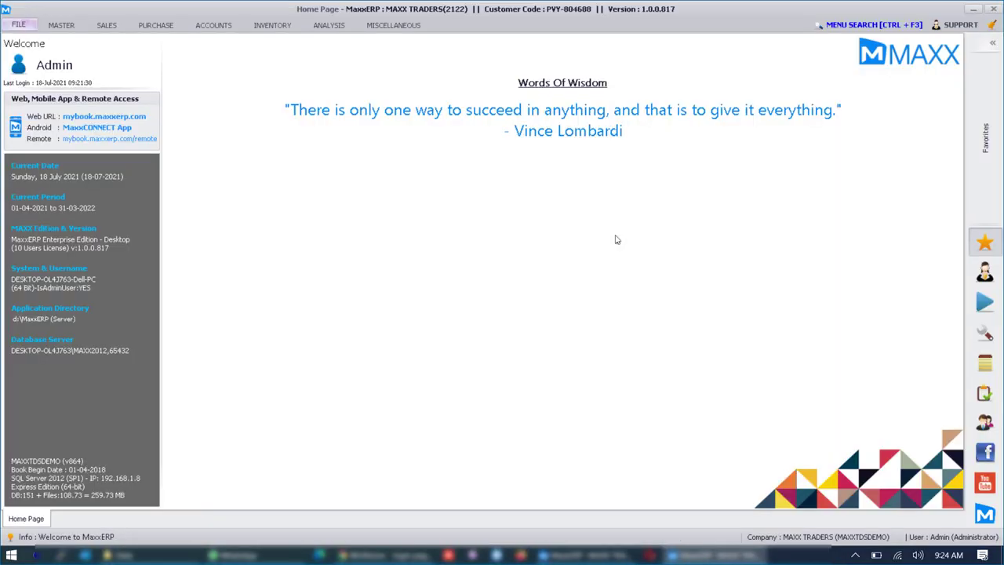